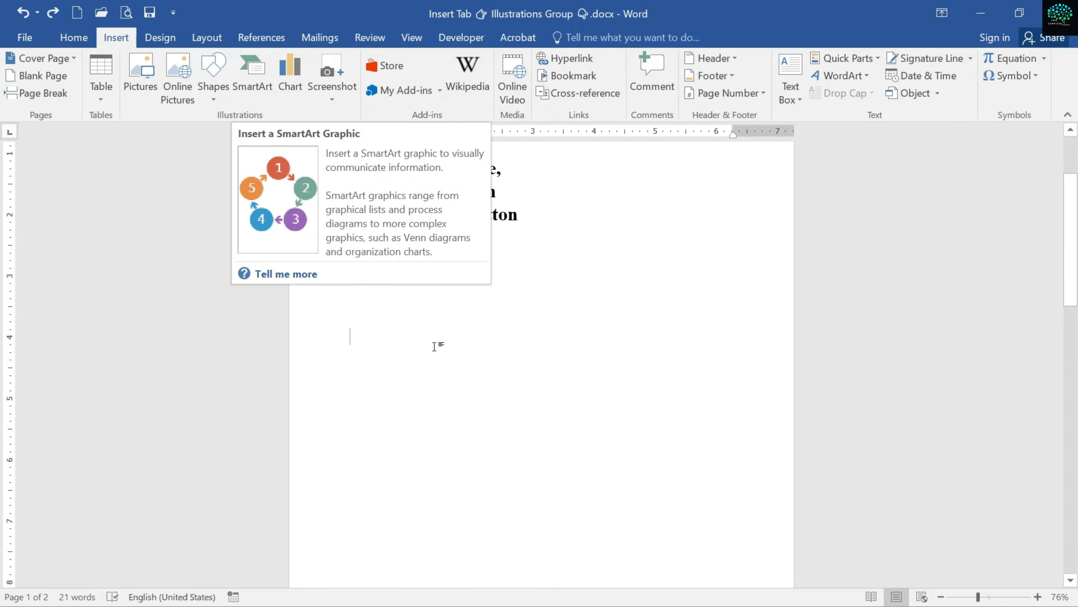
click(263, 82)
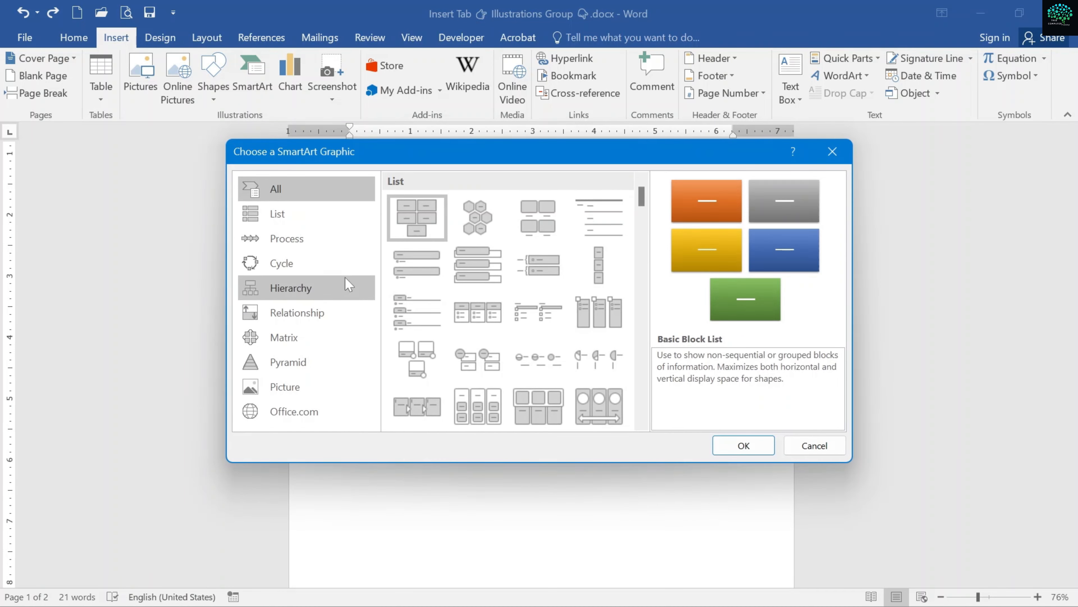
scroll(535, 259, down, 10)
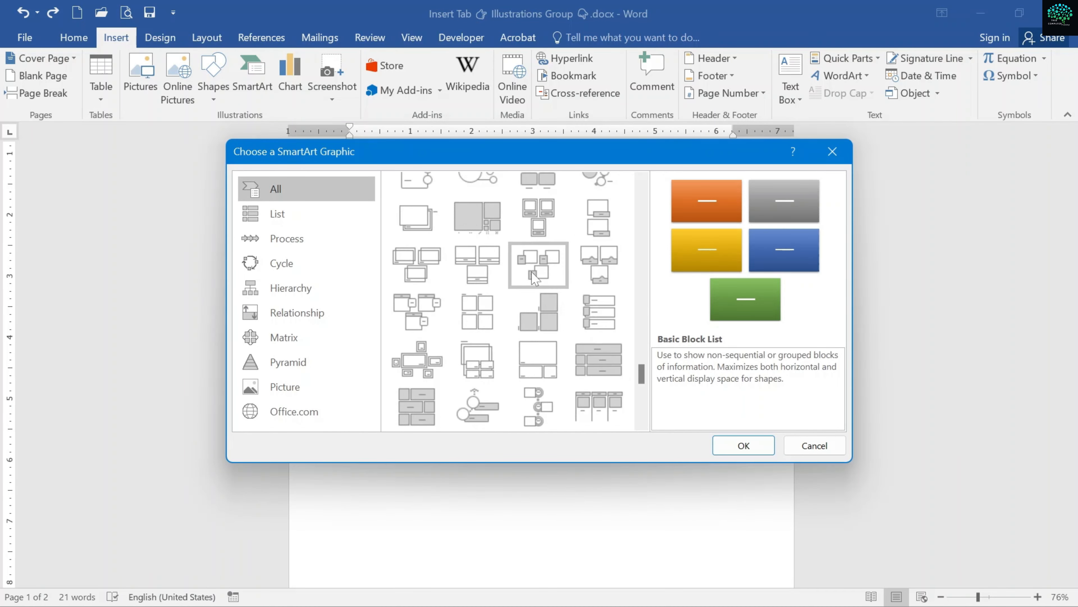
scroll(531, 271, down, 3)
scroll(532, 272, up, 15)
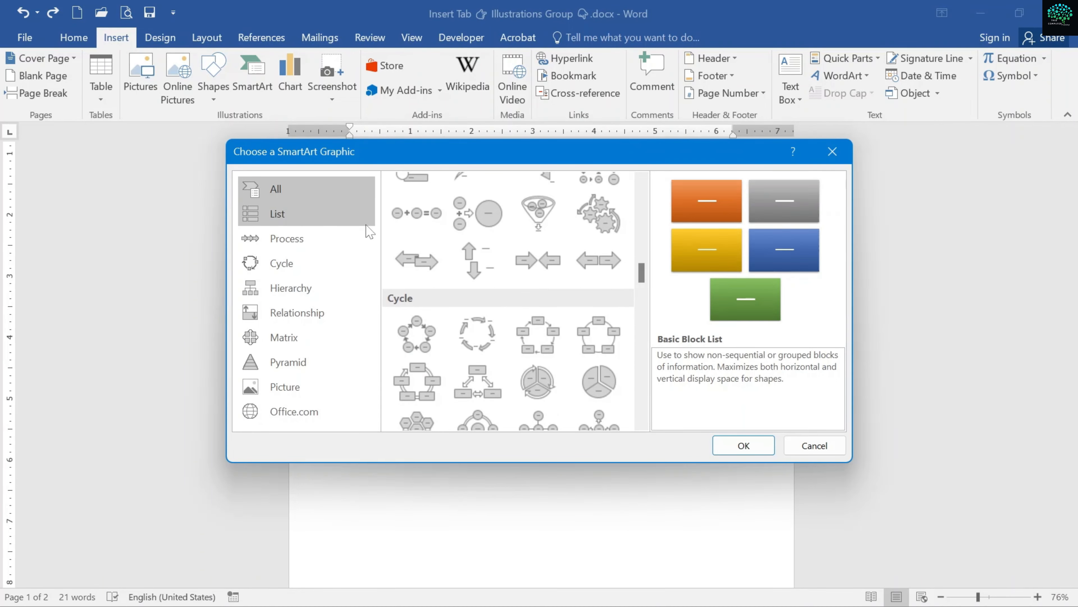
scroll(369, 232, up, 5)
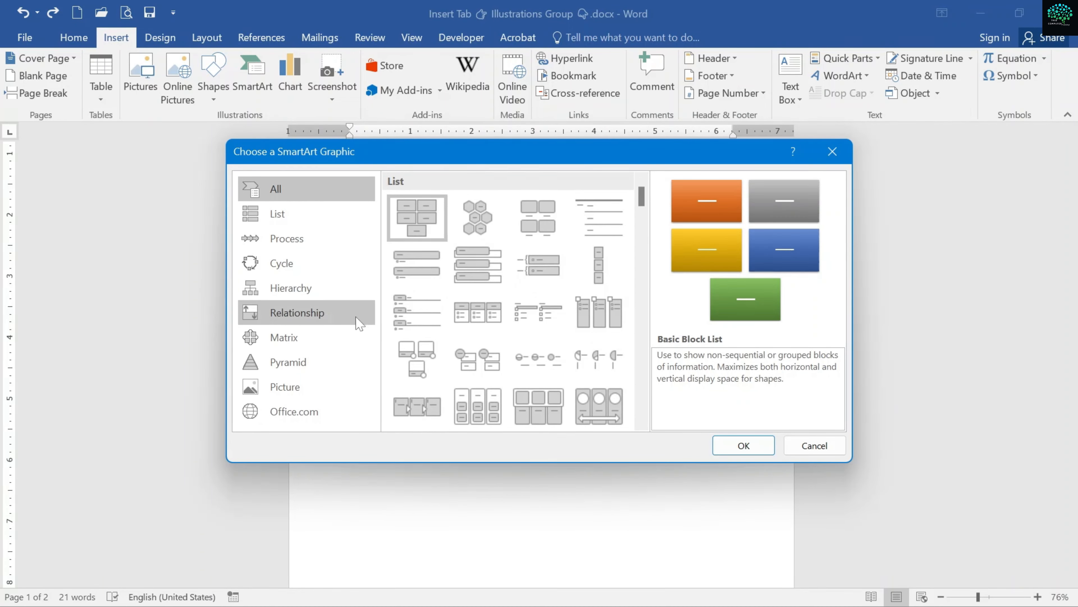
click(281, 289)
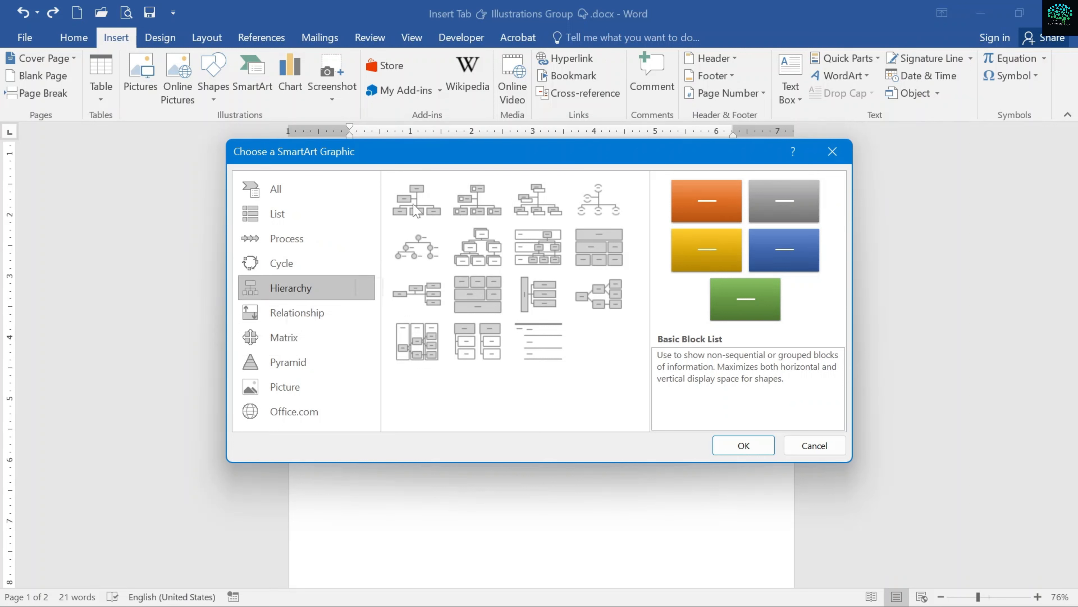
click(403, 208)
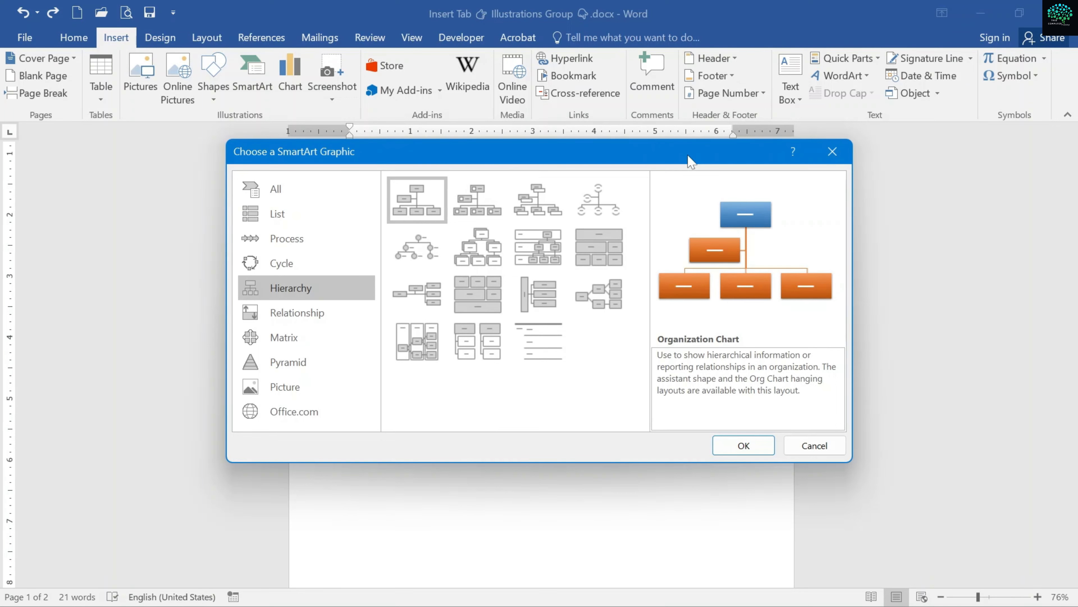
drag(686, 153, 750, 179)
click(823, 469)
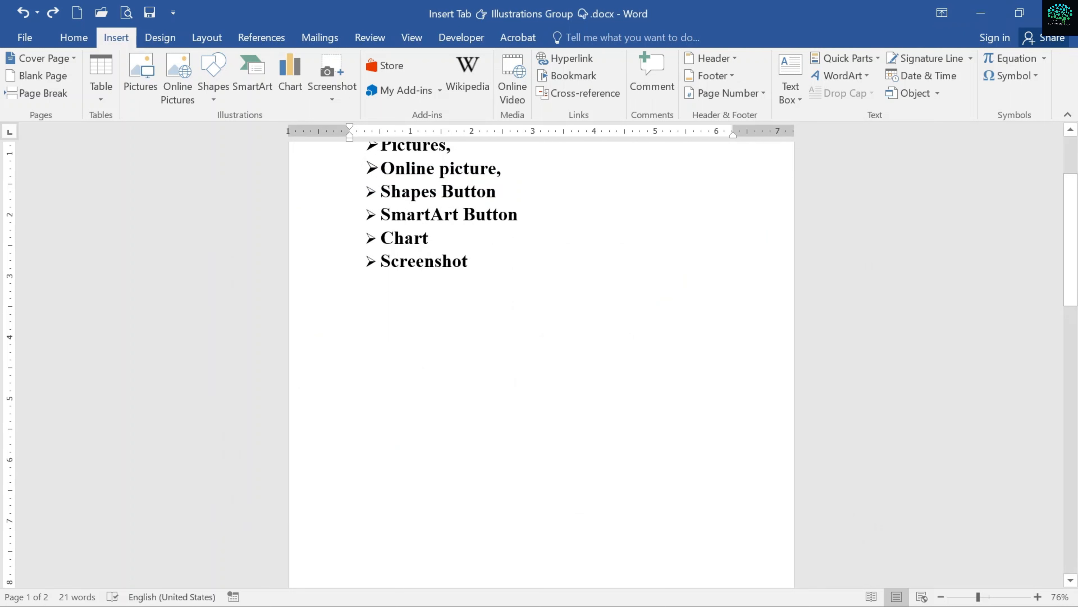
Insert an Organization Chart SmartArt graphic from the Hierarchy category on the blank line below the bulleted list.
click(430, 238)
click(350, 336)
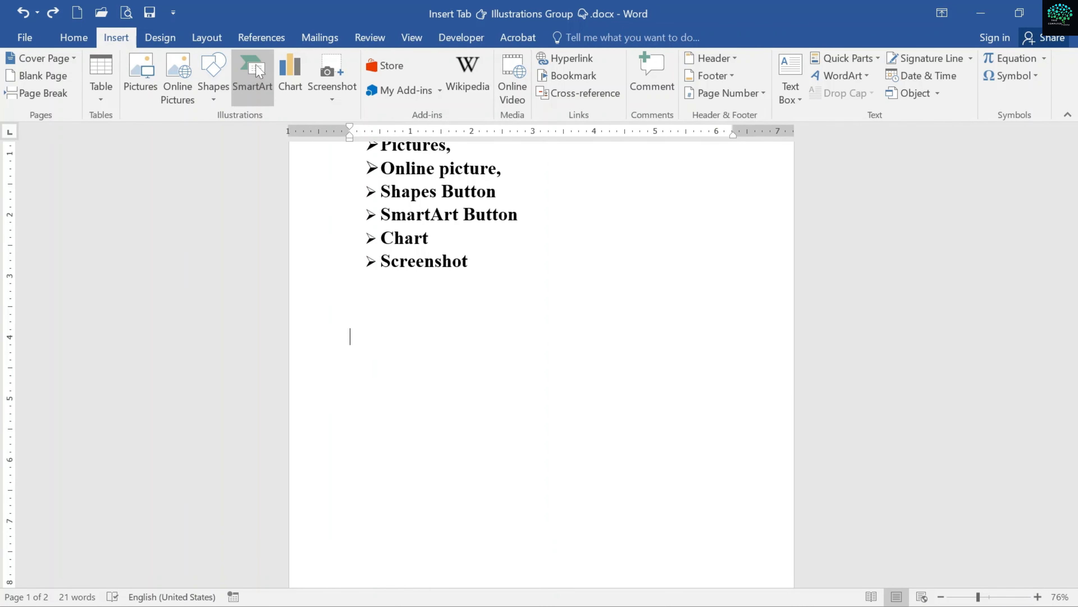
click(253, 76)
click(279, 294)
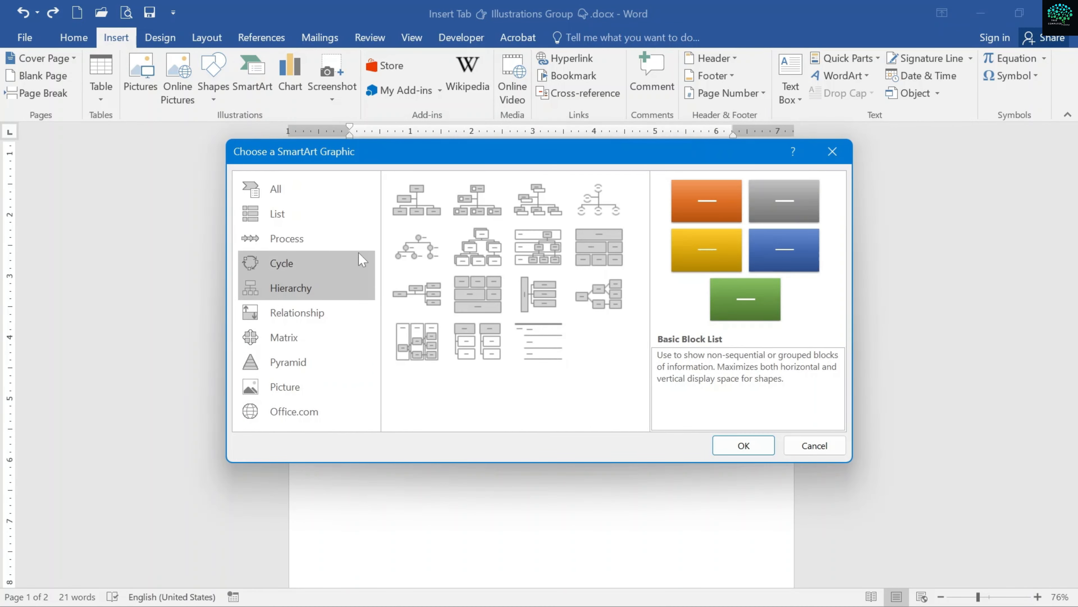
click(418, 221)
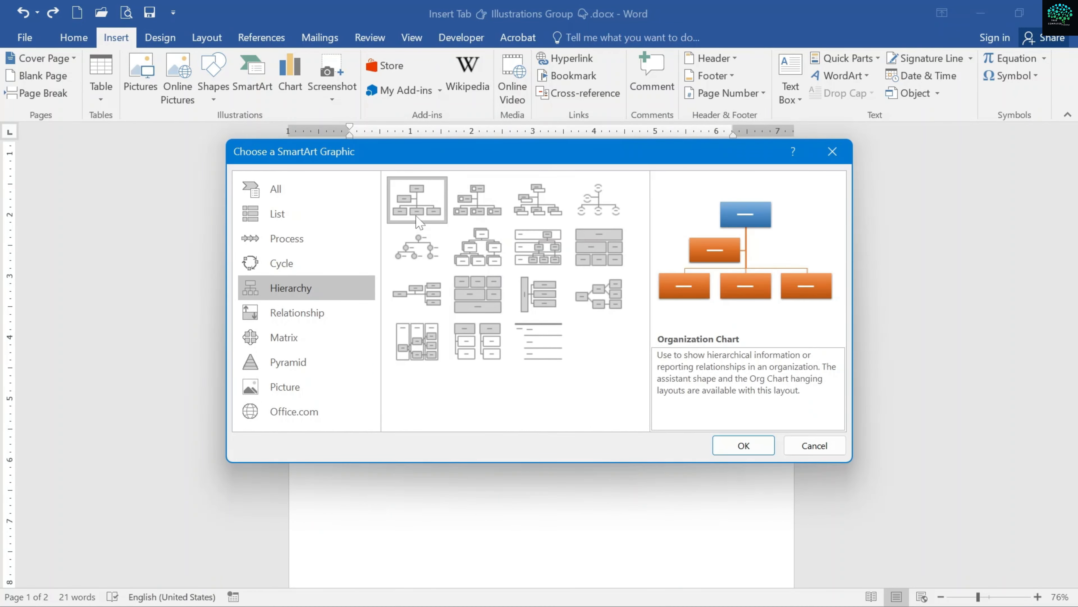
click(745, 449)
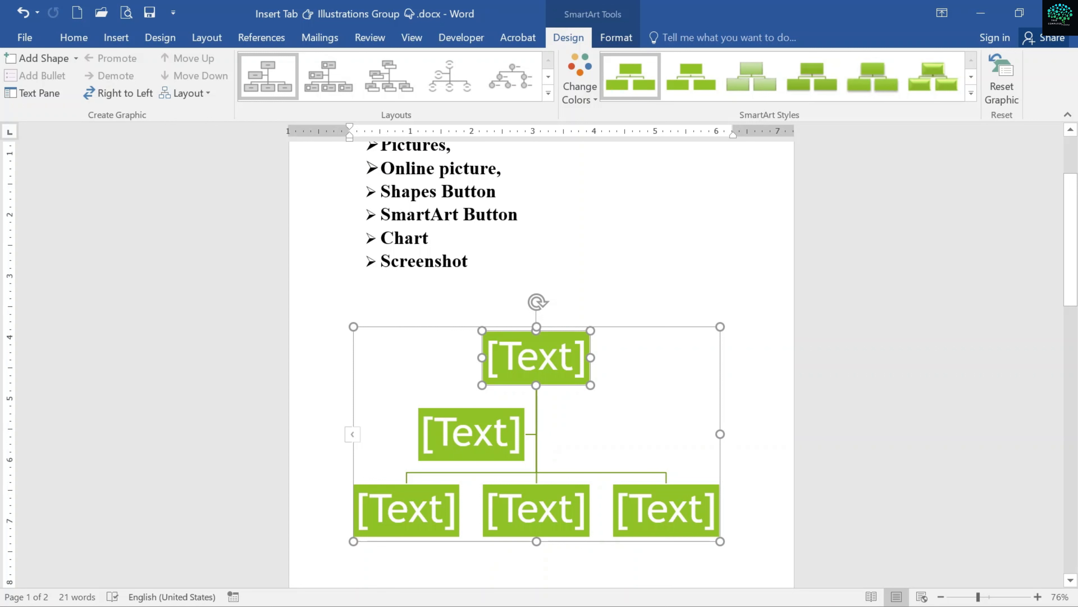
Label the organization chart's top box BranchManager.
click(531, 352)
text(Ba)
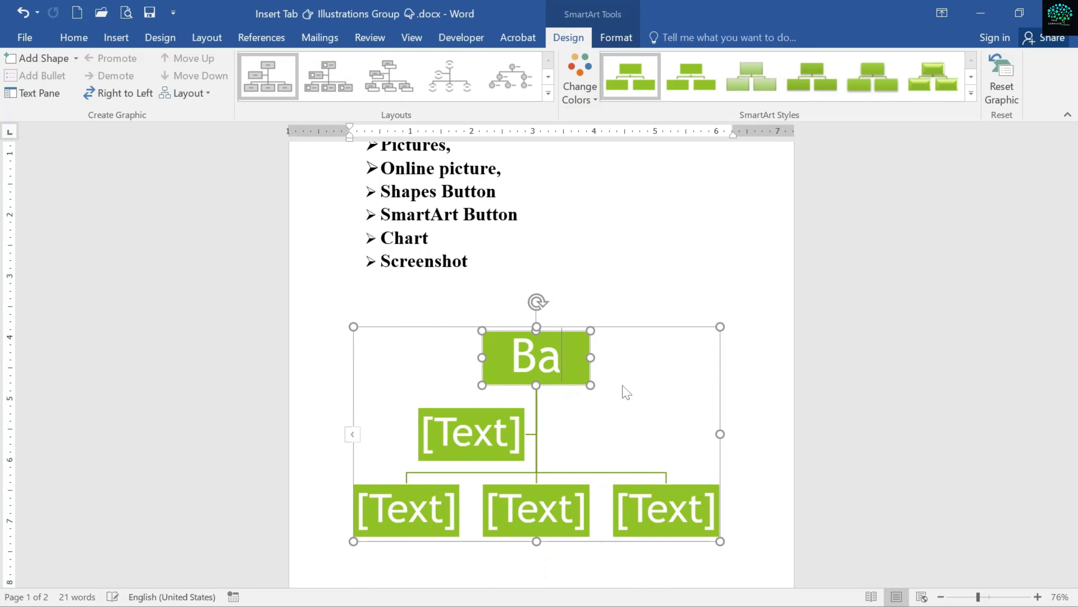
key(BackSpace)
text(ranchMana)
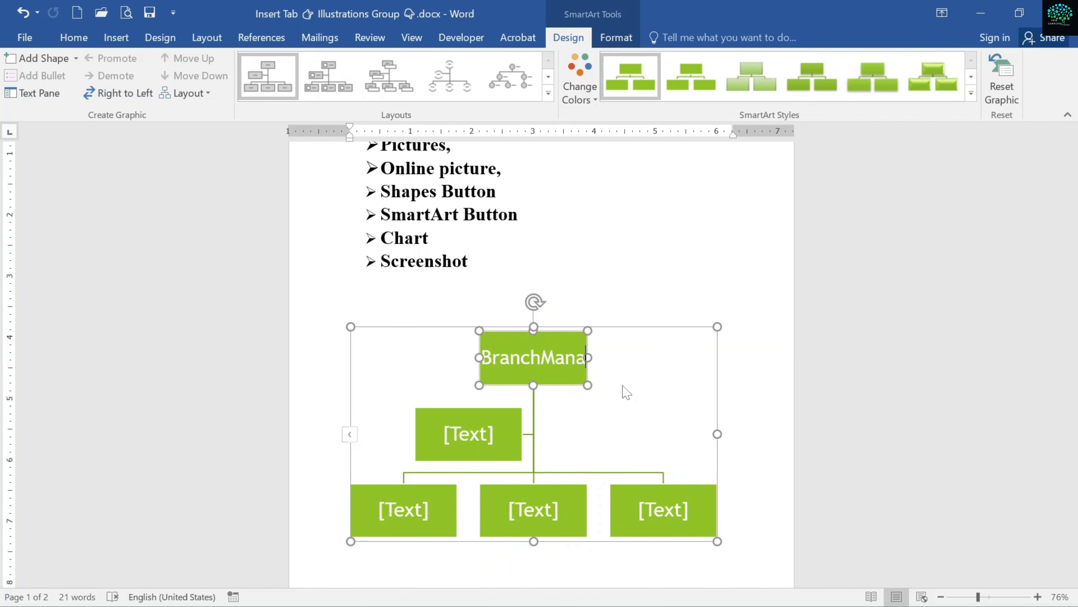
text(ger)
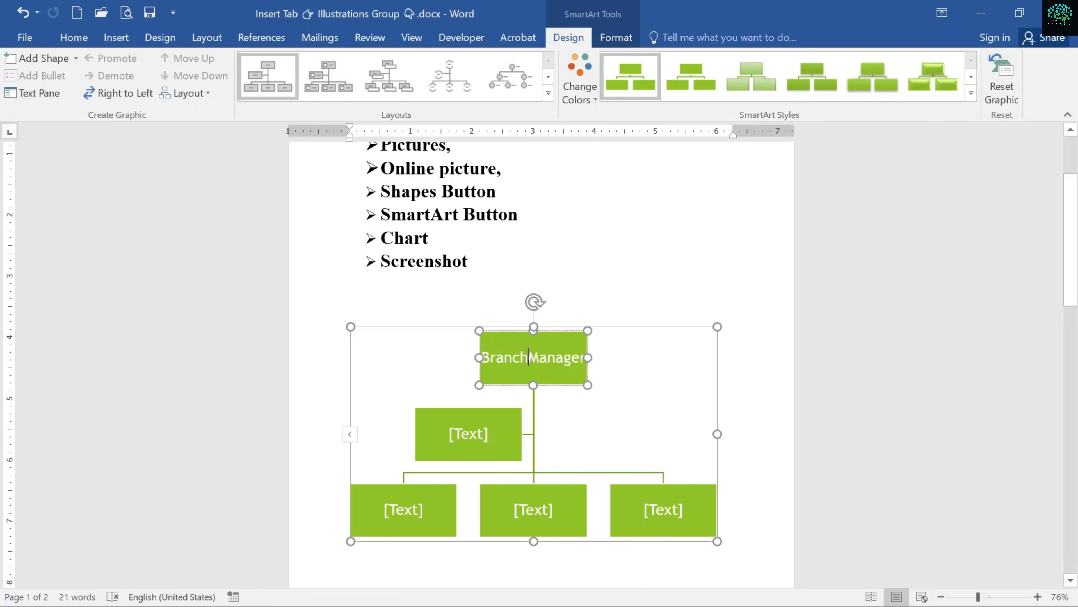
Label the assistant box beneath BranchManager as Accountant.
click(481, 427)
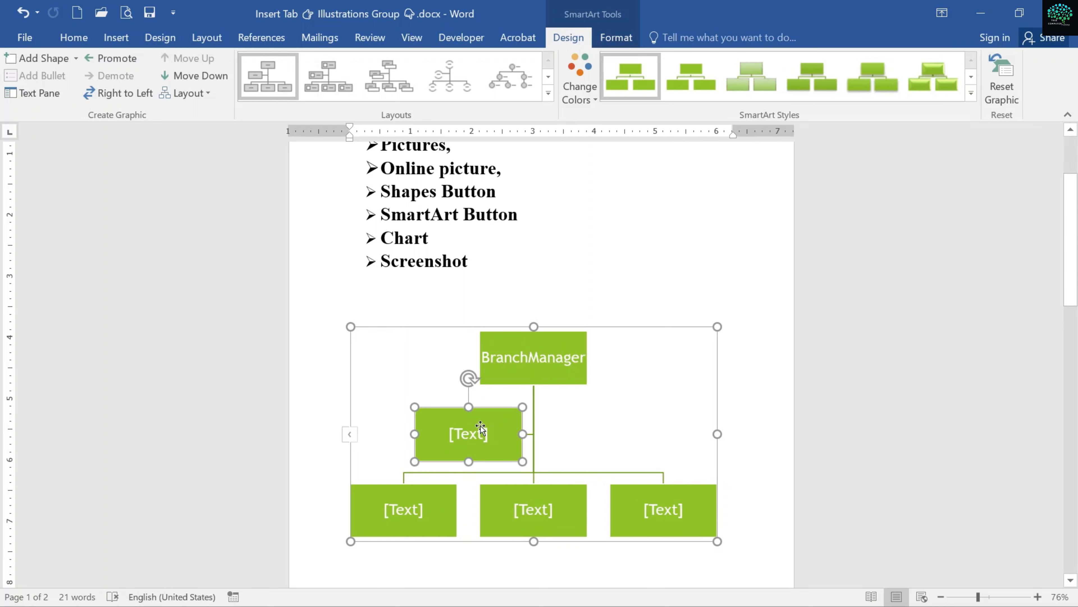
text(a)
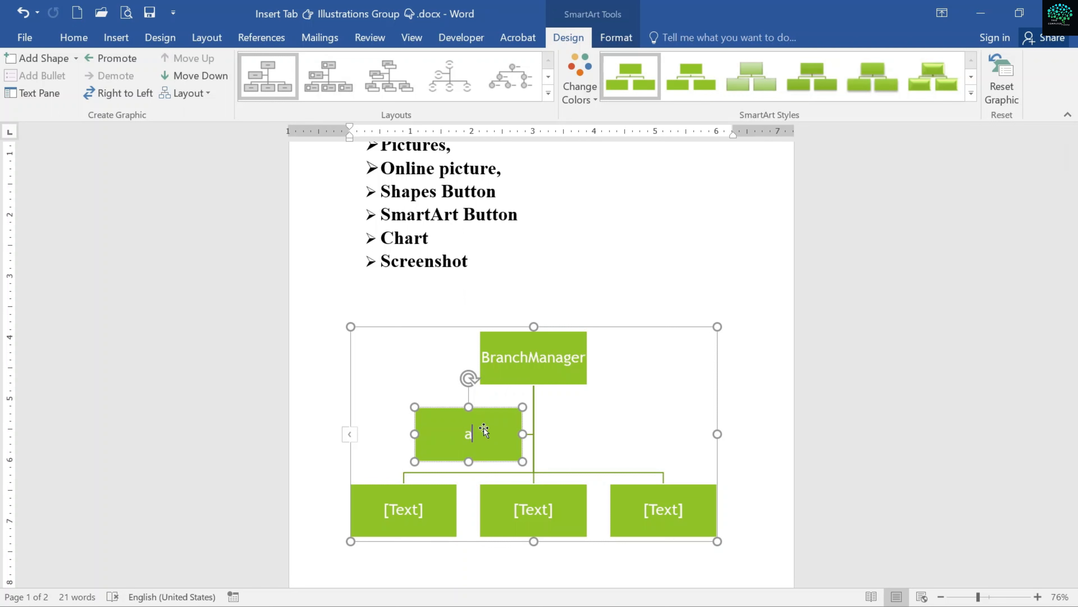
key(BackSpace)
text(Ax)
key(BackSpace)
text(ccountant)
Label the three boxes in the chart's lowest row Satff-1, Staff-2 and Staff-3, in that order.
click(429, 522)
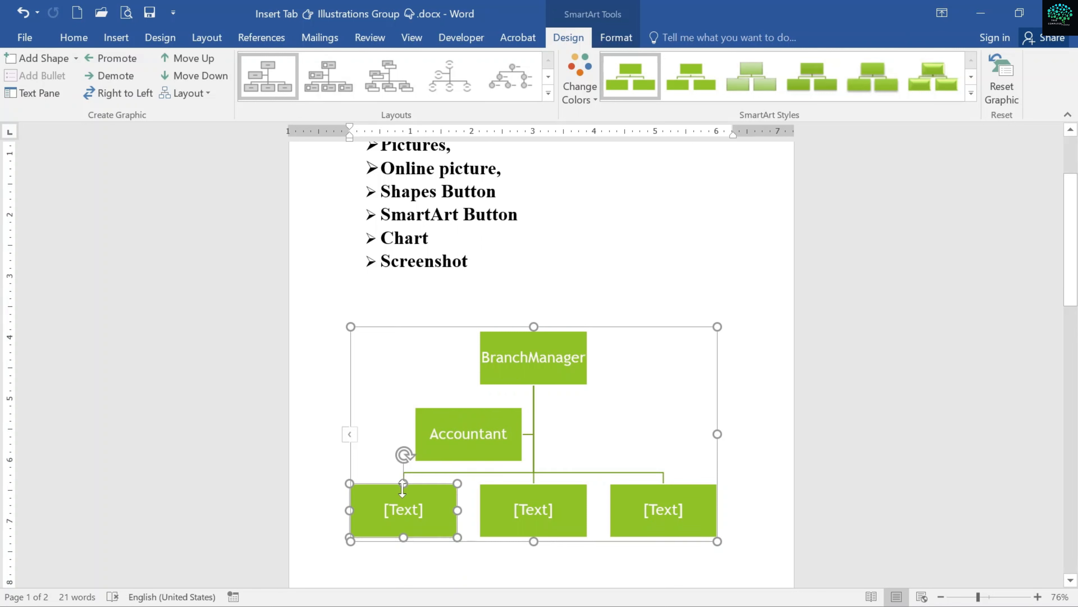
text(Sa)
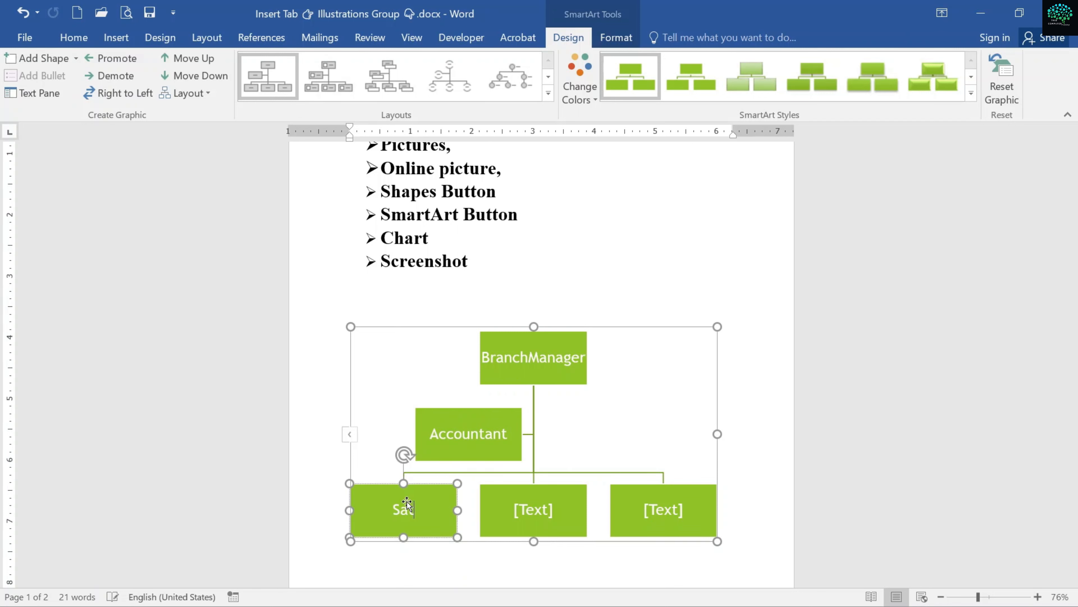
text(tif-)
text(1)
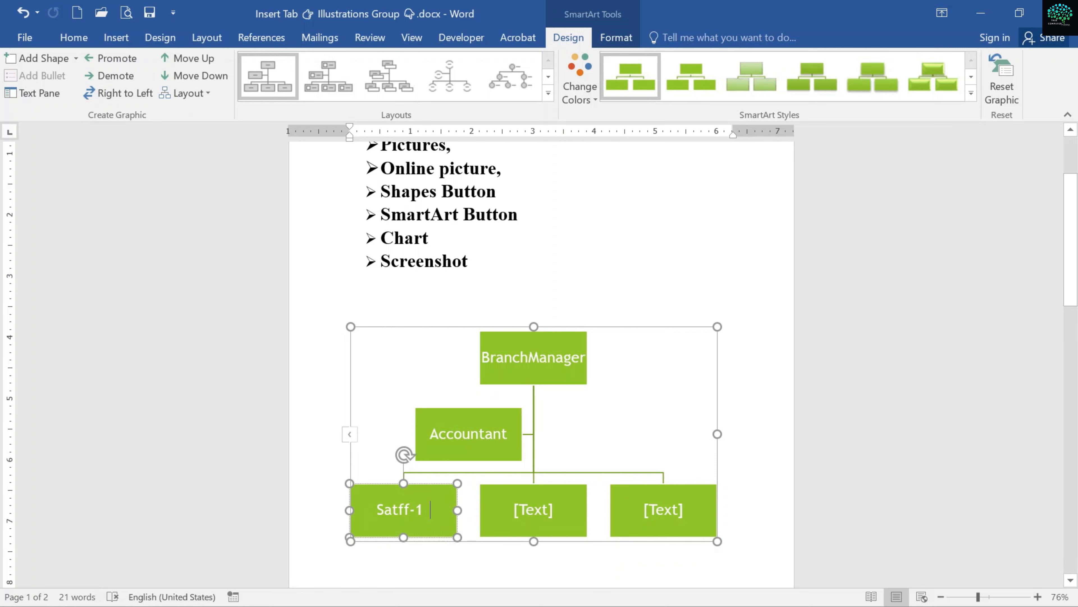
click(552, 516)
text(Sta)
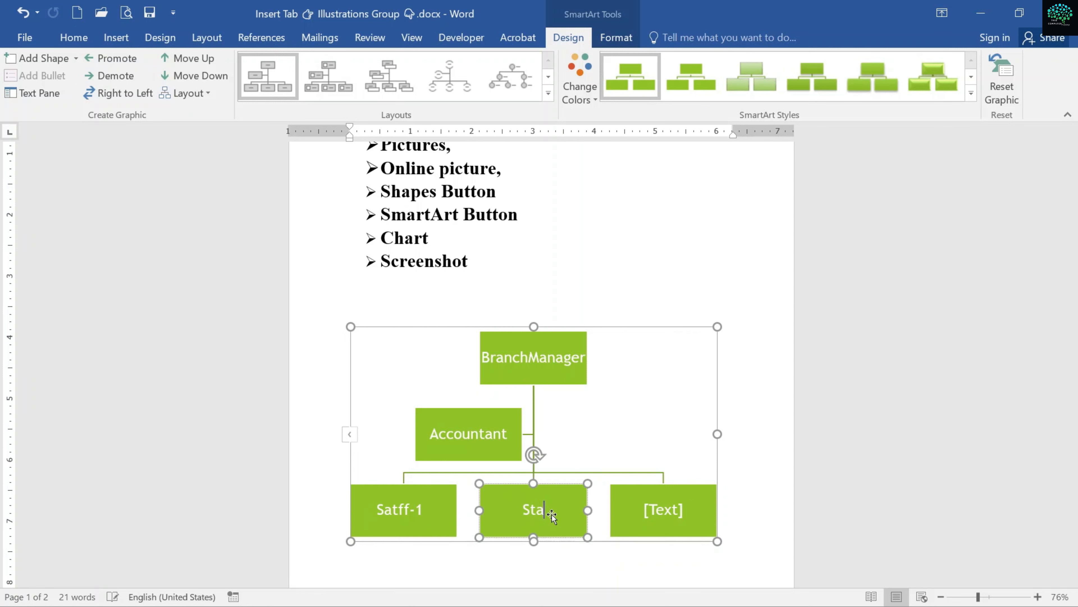
text(ff-2)
click(654, 510)
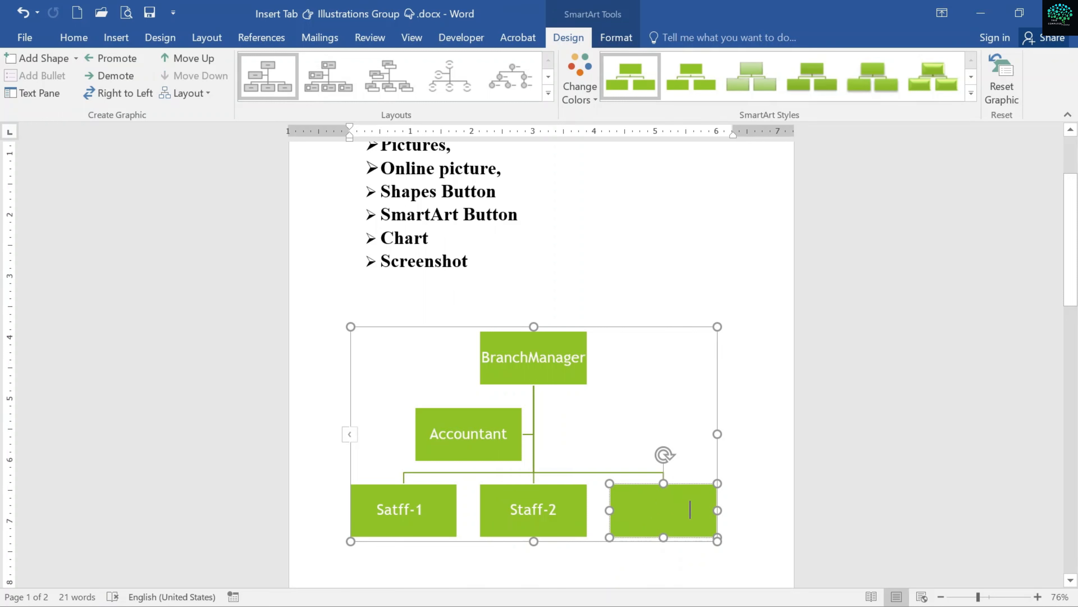
text(Staff)
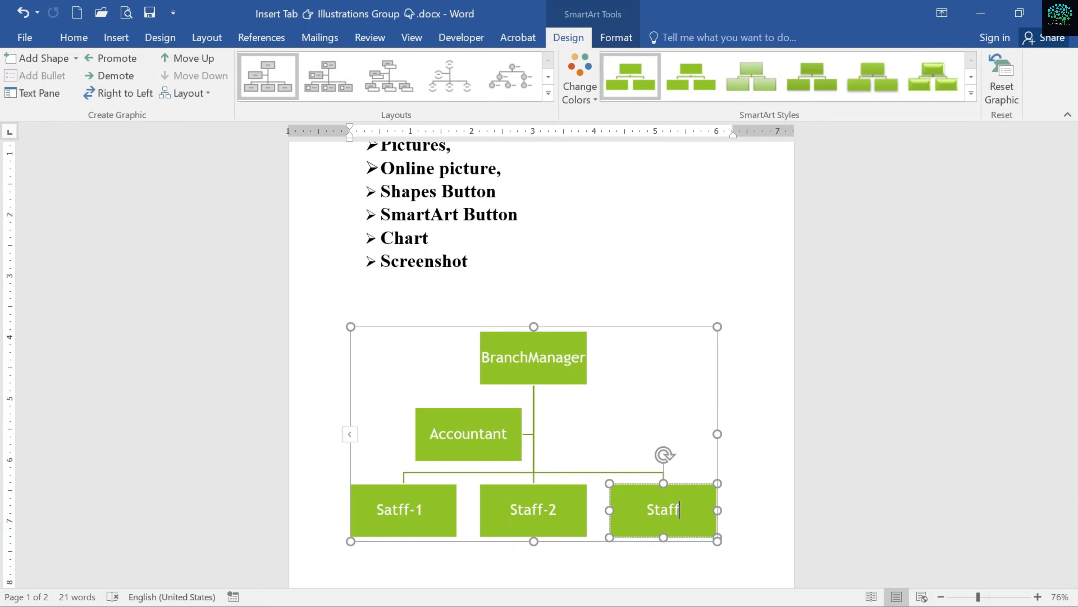
text(-3)
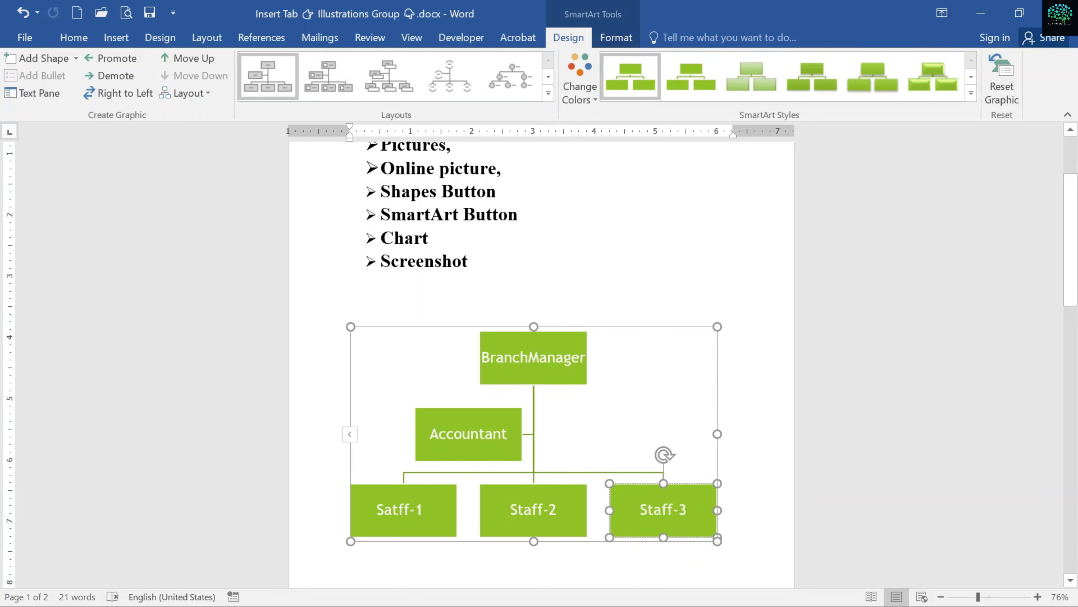
click(742, 424)
Resize the organization chart's frame to about 6.6 inches wide and 4.3 inches high.
click(441, 354)
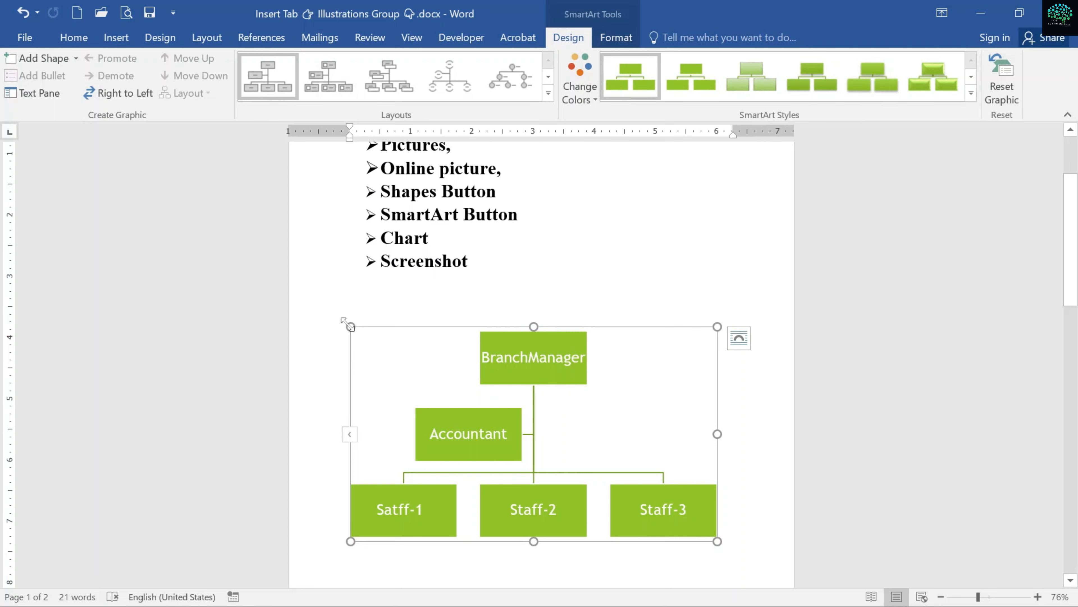
mouse_move(345, 321)
mouse_down()
mouse_move(421, 381)
mouse_move(354, 338)
mouse_up()
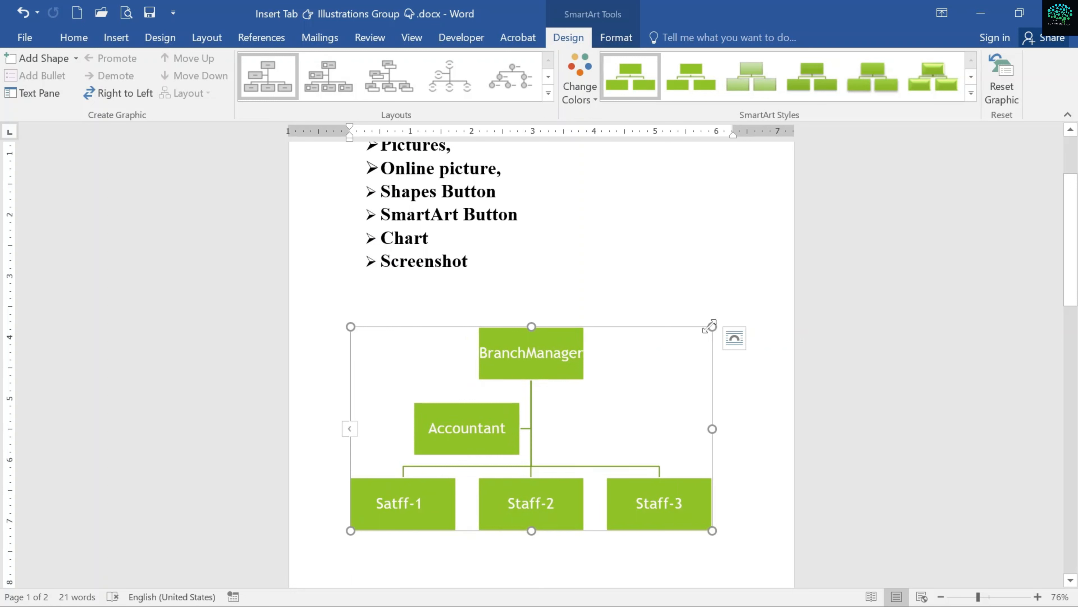
drag(710, 326, 739, 336)
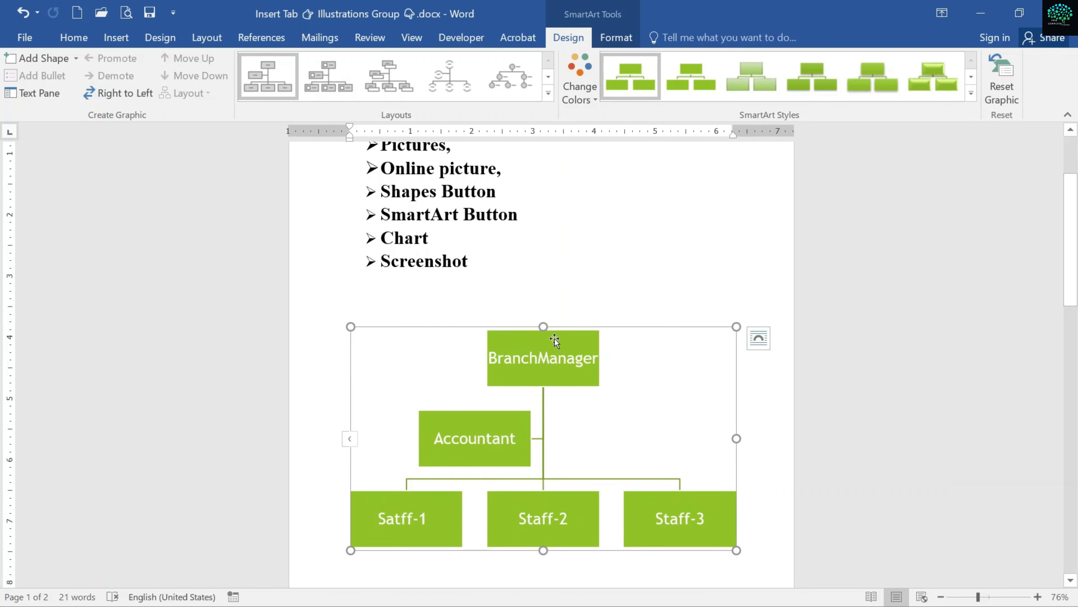
drag(546, 327, 551, 296)
scroll(560, 349, down, 3)
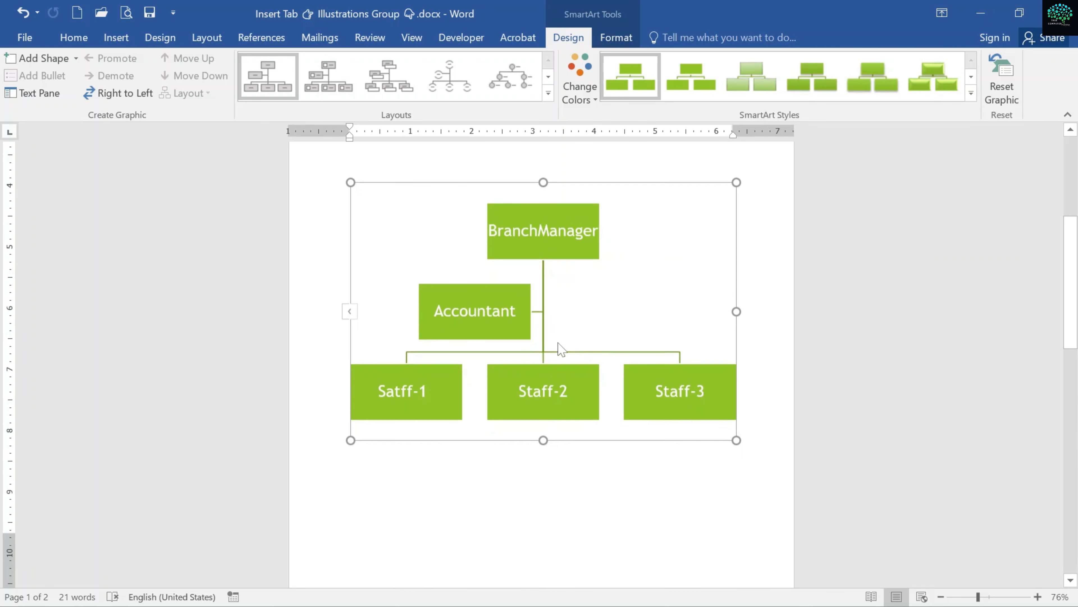
drag(351, 432, 334, 439)
Add a shape after the Staff-3 box and label it Staff-4.
click(558, 367)
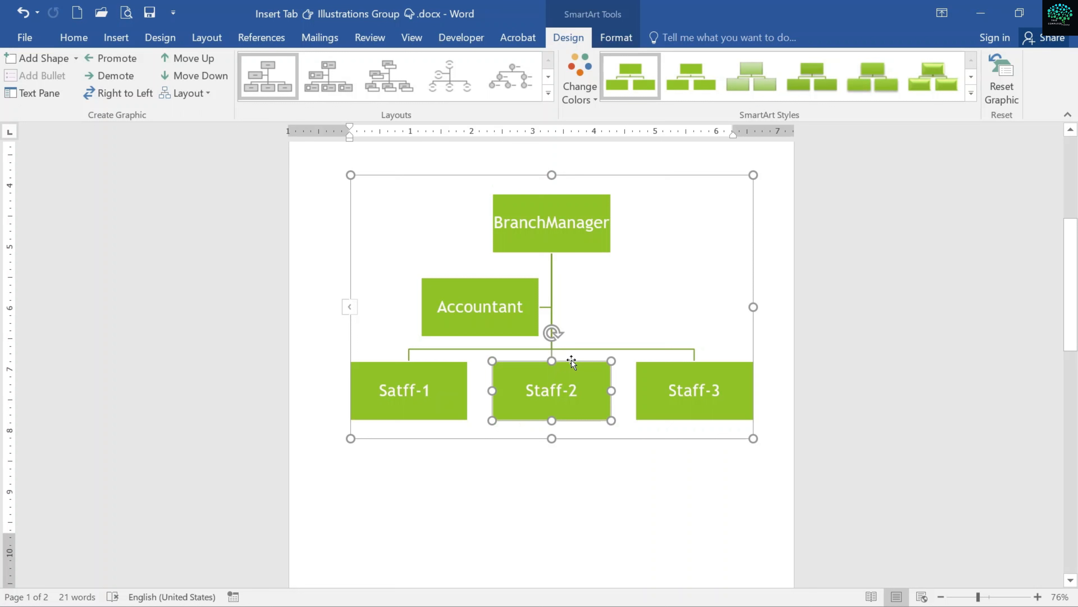
click(649, 369)
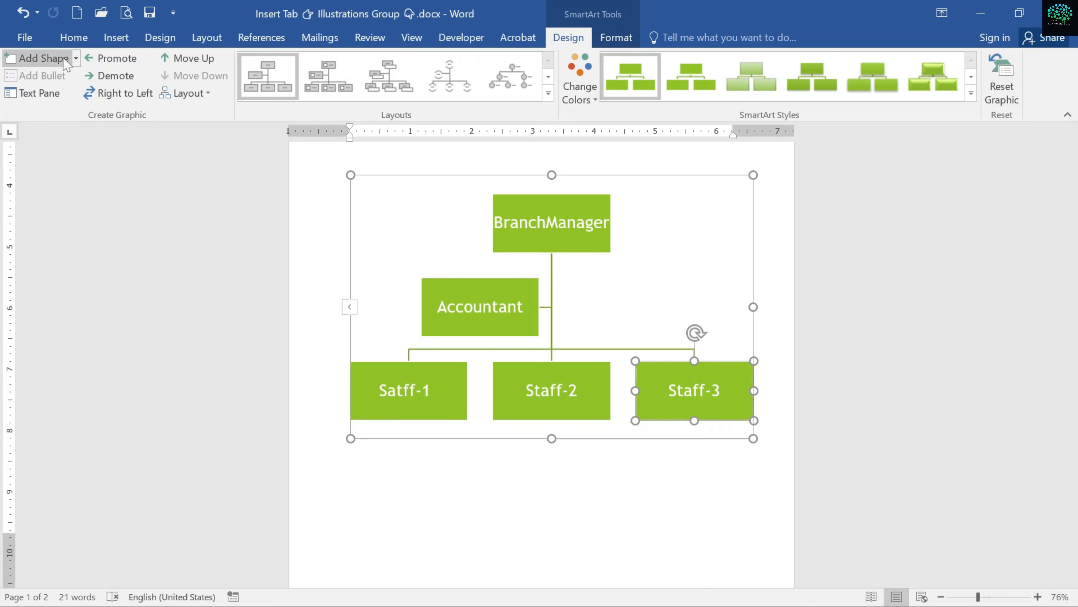
click(76, 59)
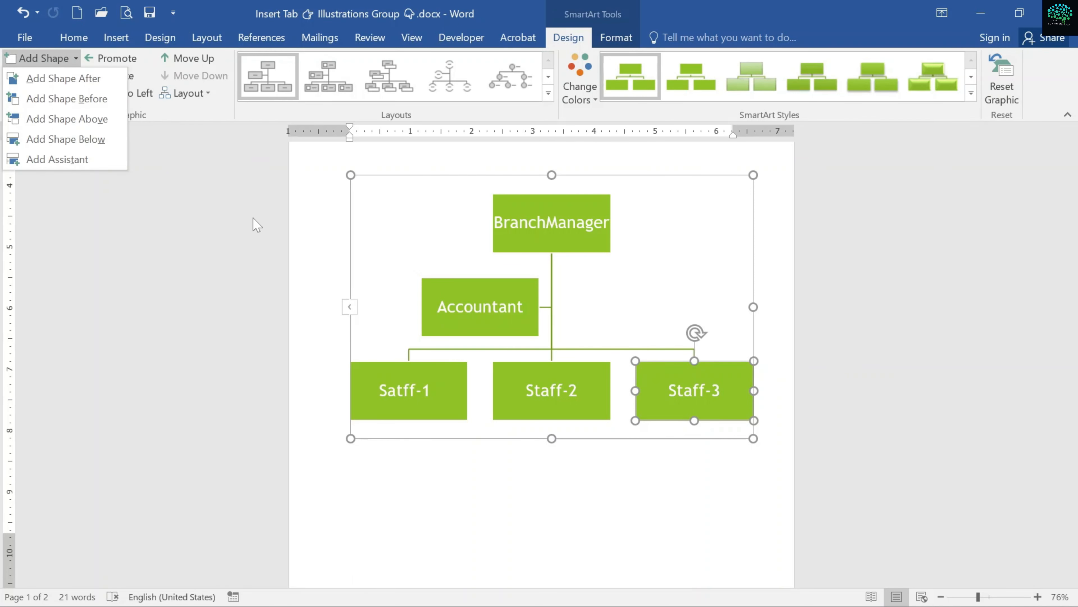
click(63, 78)
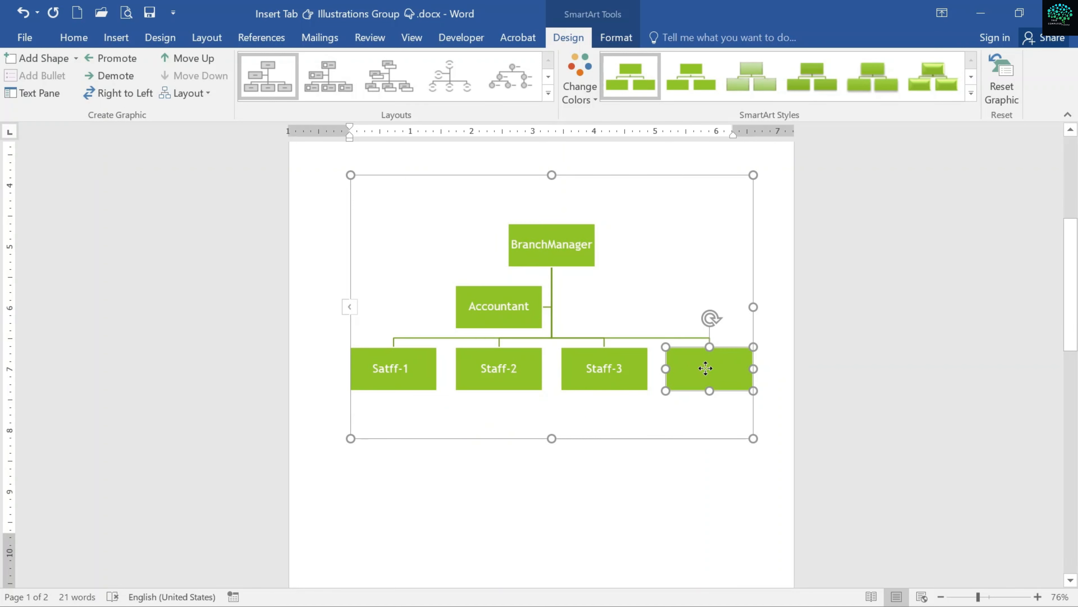
text(Staff)
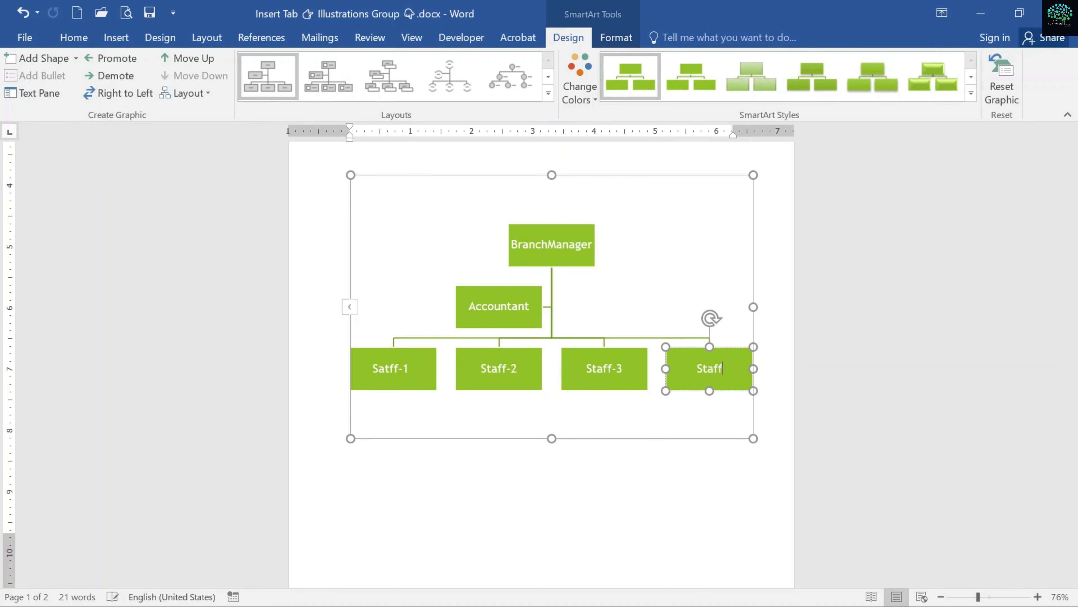
text(-4)
click(681, 430)
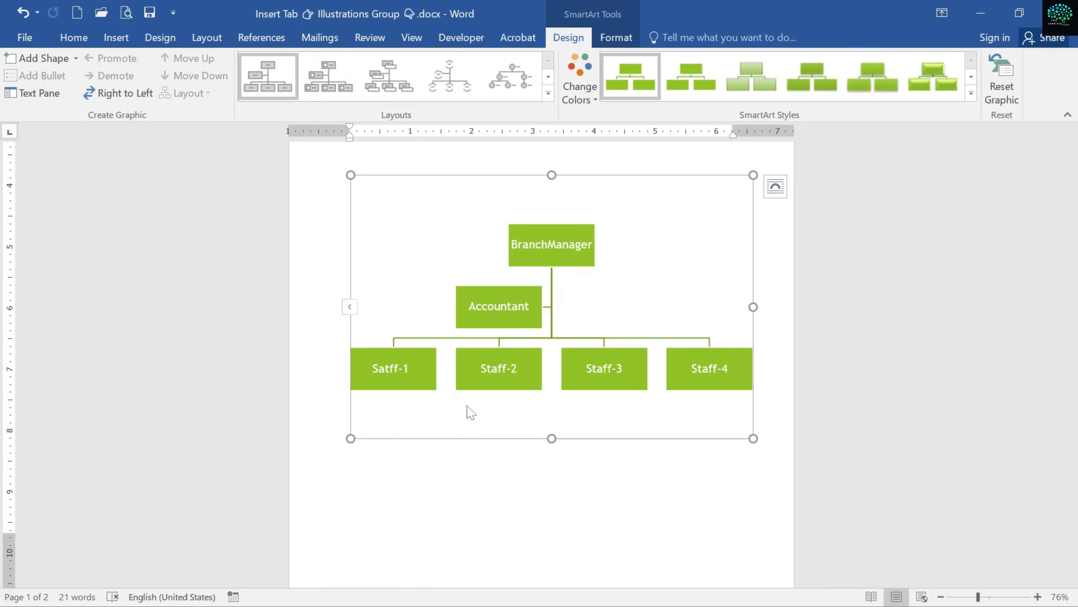
scroll(569, 366, down, 2)
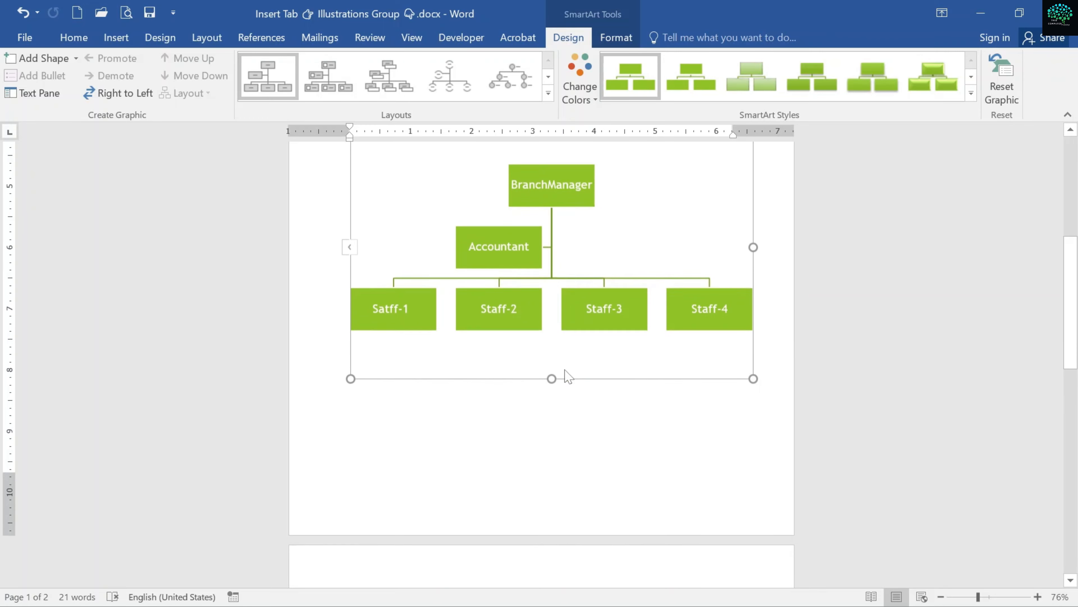
scroll(569, 377, up, 4)
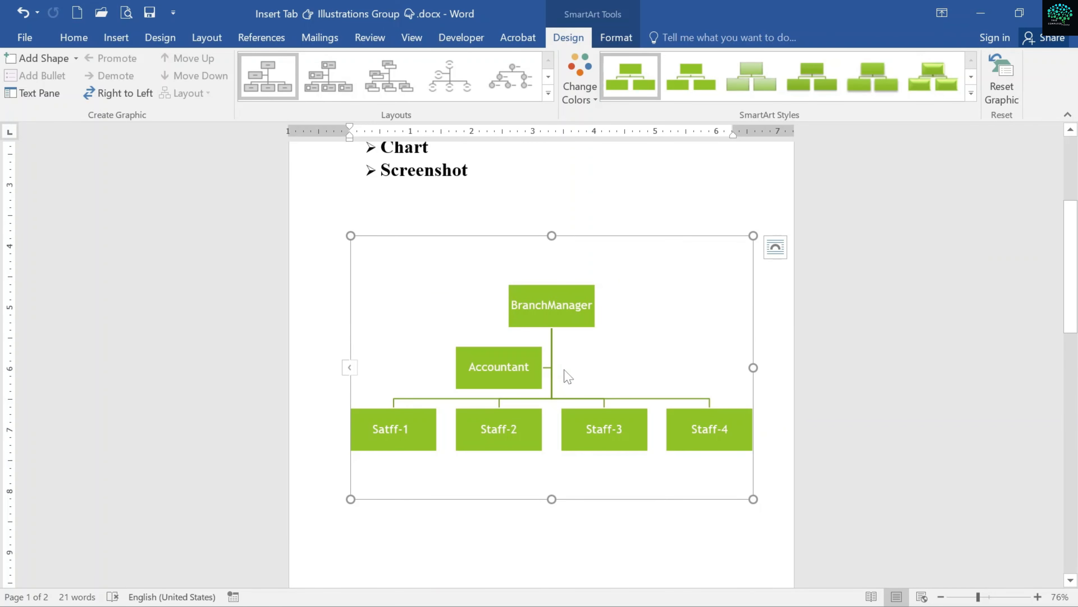
Undo the organization chart's insertion so that the area below the bulleted list is empty.
click(116, 37)
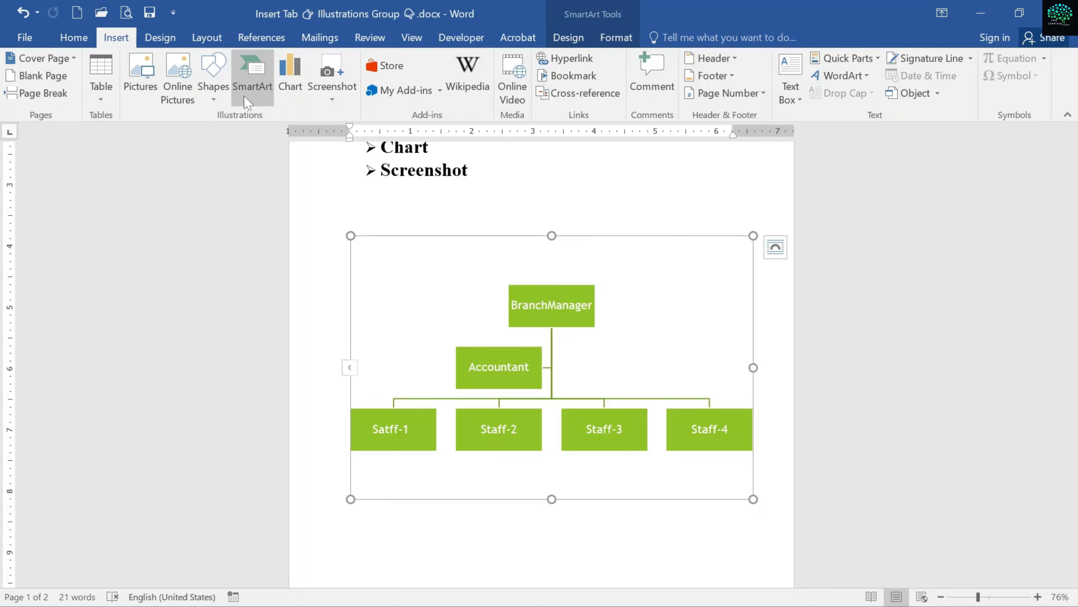
key(ctrl+z)
key(ctrl+z)
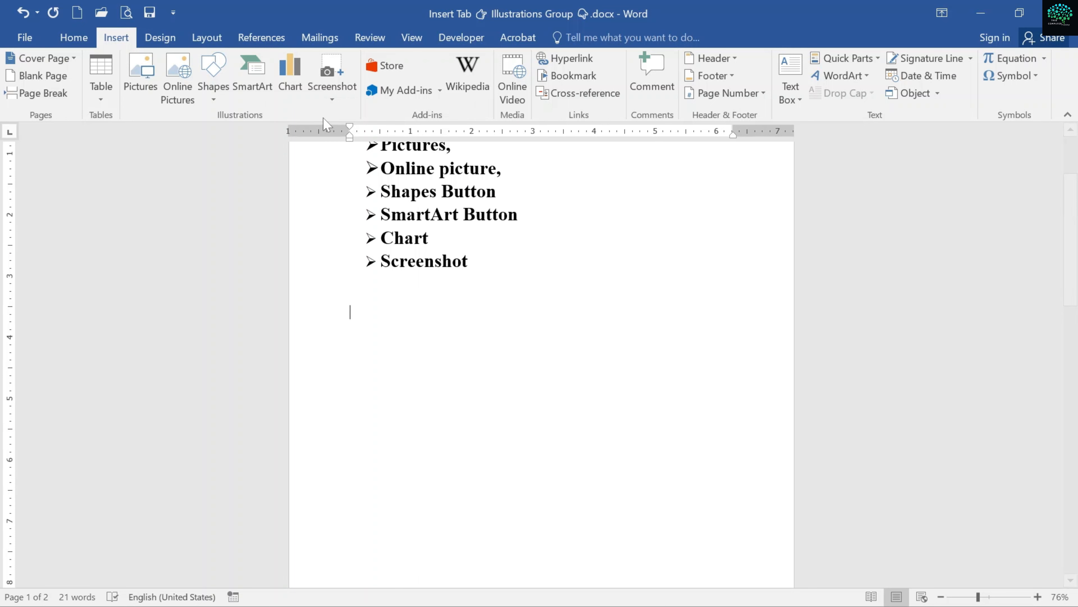
Insert a screen clipping of the Last month image thumbnails in the Downloads folder below the bulleted list.
click(332, 97)
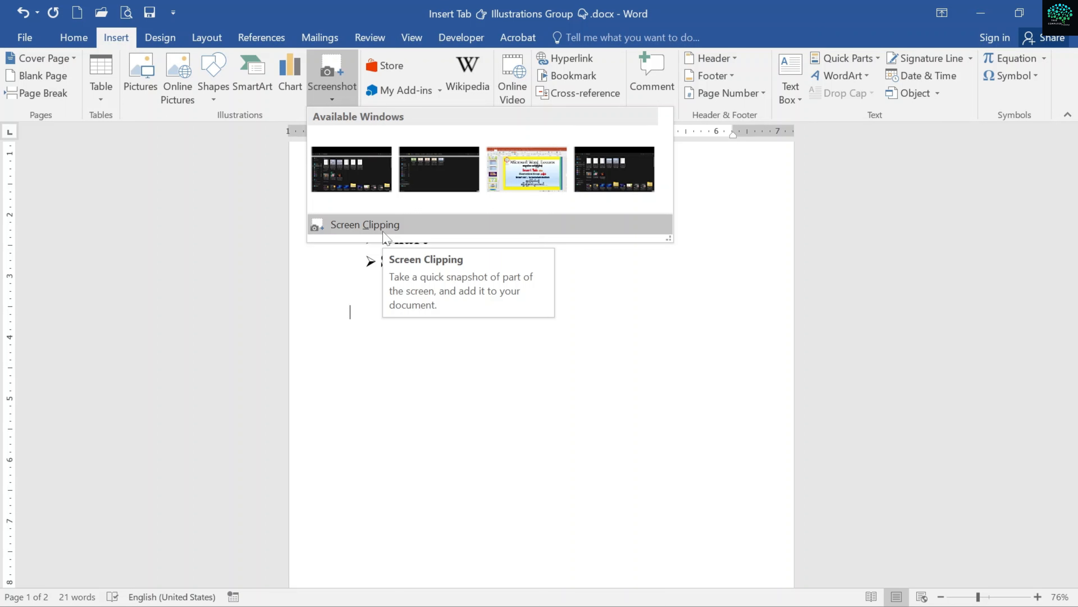
click(365, 224)
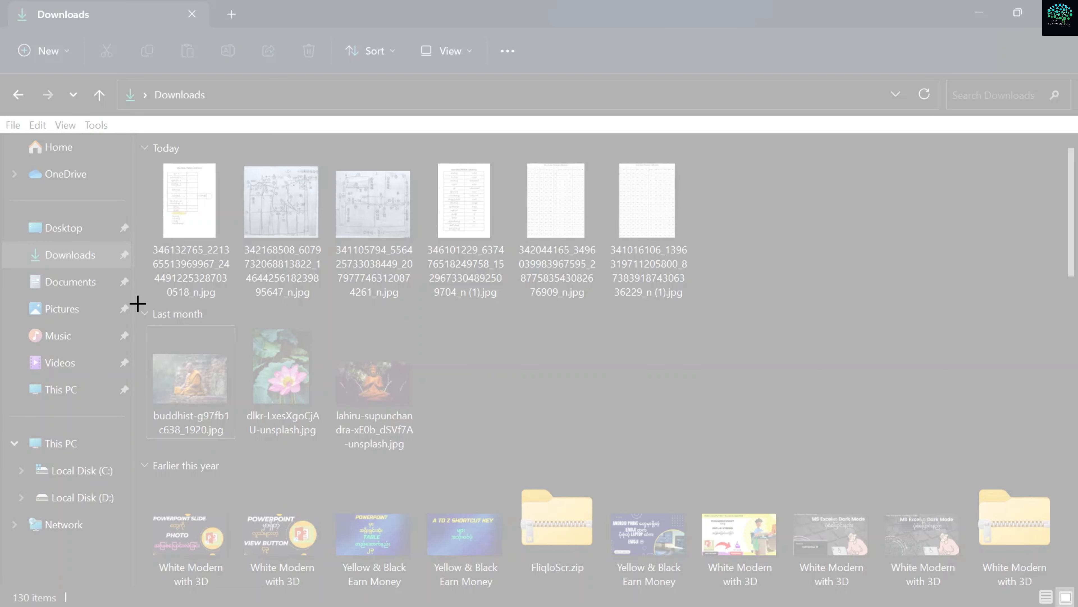
drag(140, 304, 510, 469)
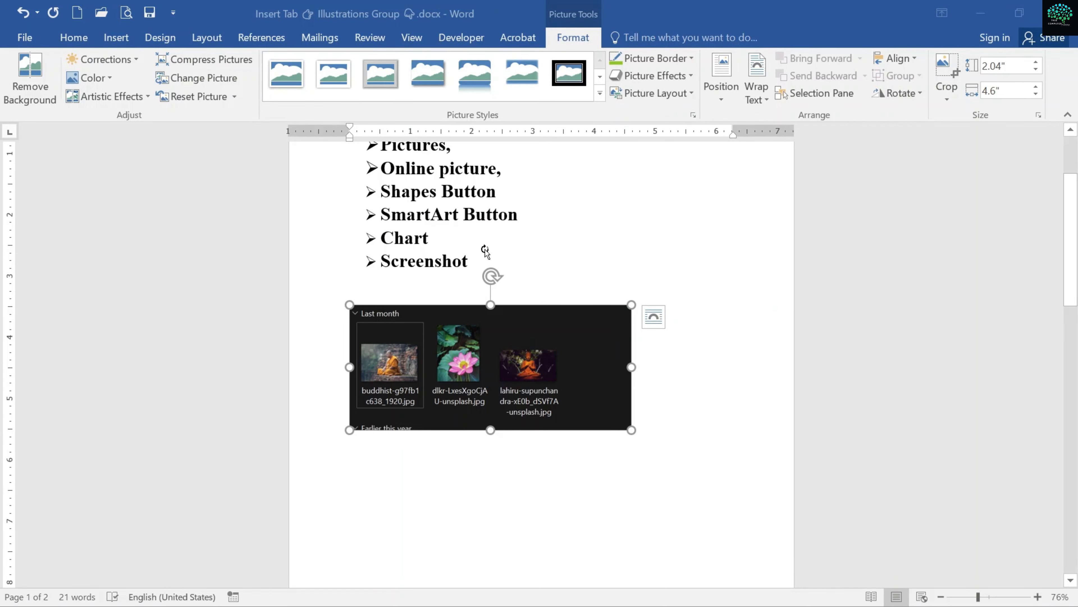
Apply a bevelled picture style with rounded corners to the clipping and give it a 4½ pt green border.
click(599, 93)
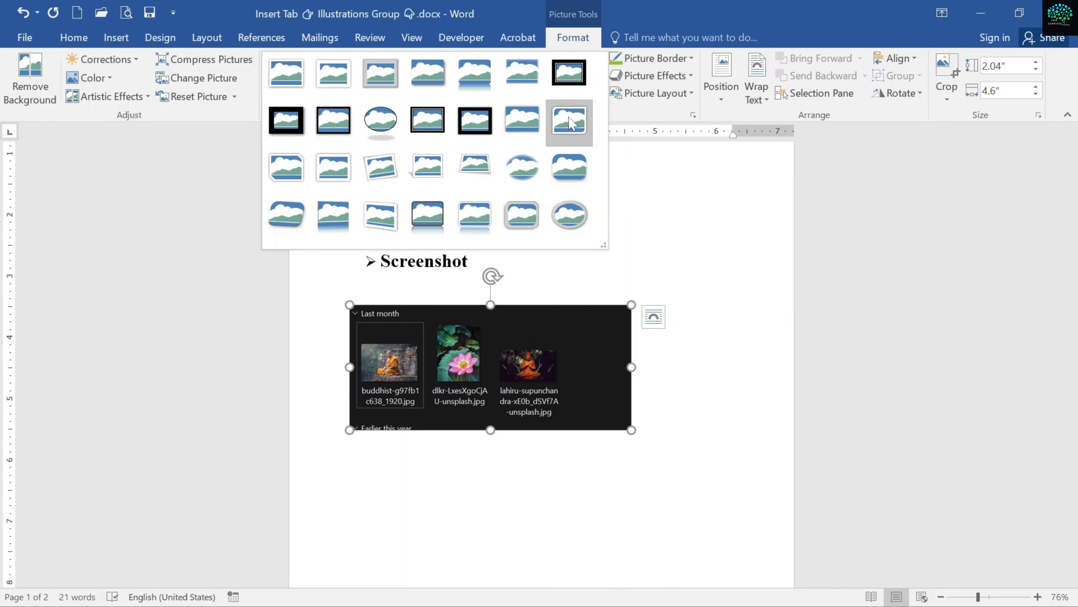
click(568, 168)
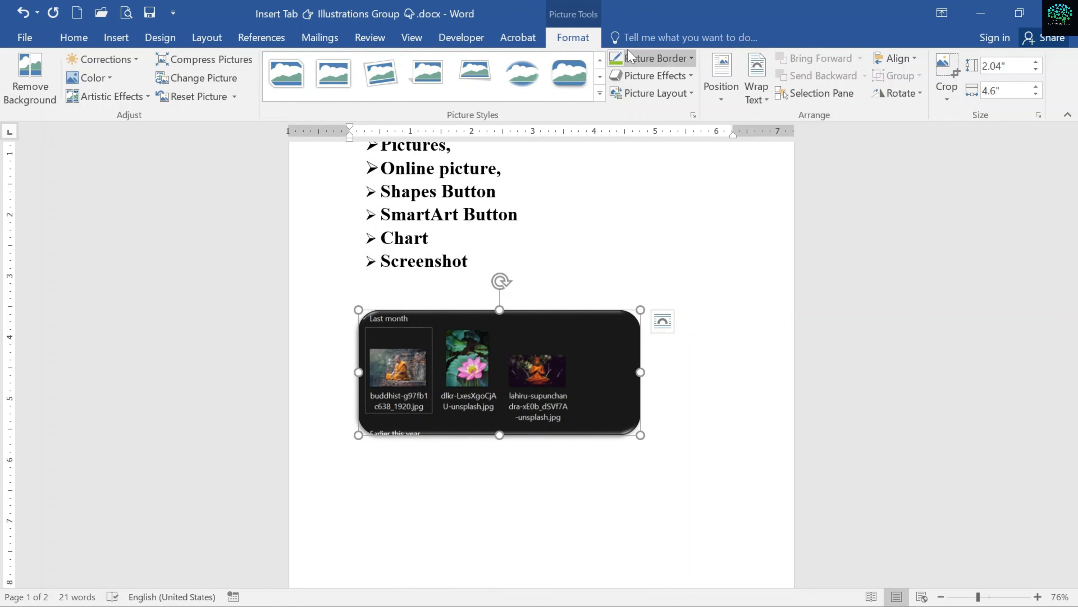
click(656, 58)
mouse_move(688, 237)
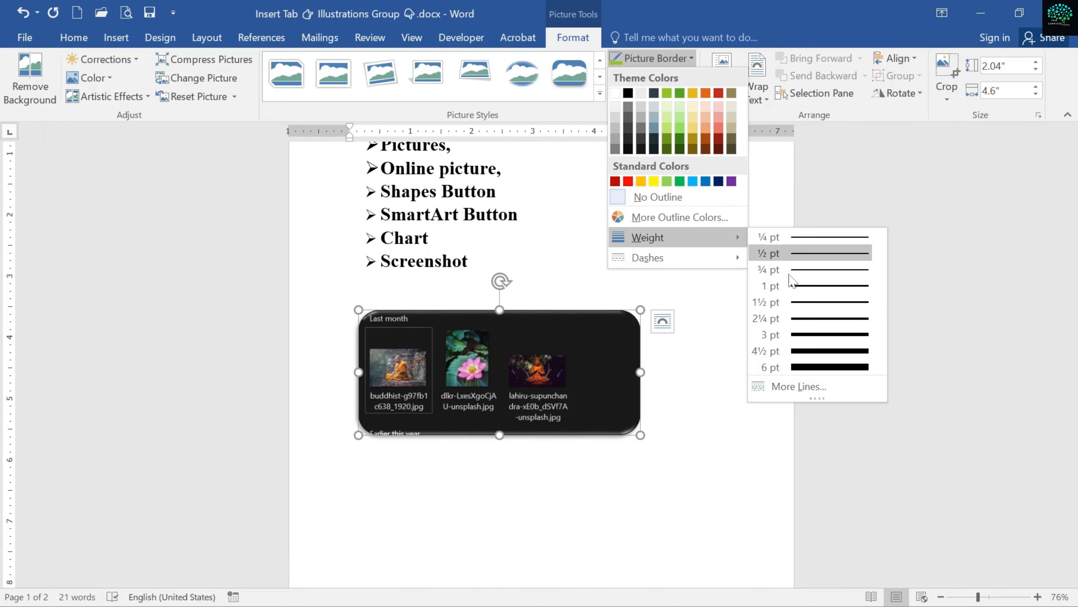
click(782, 349)
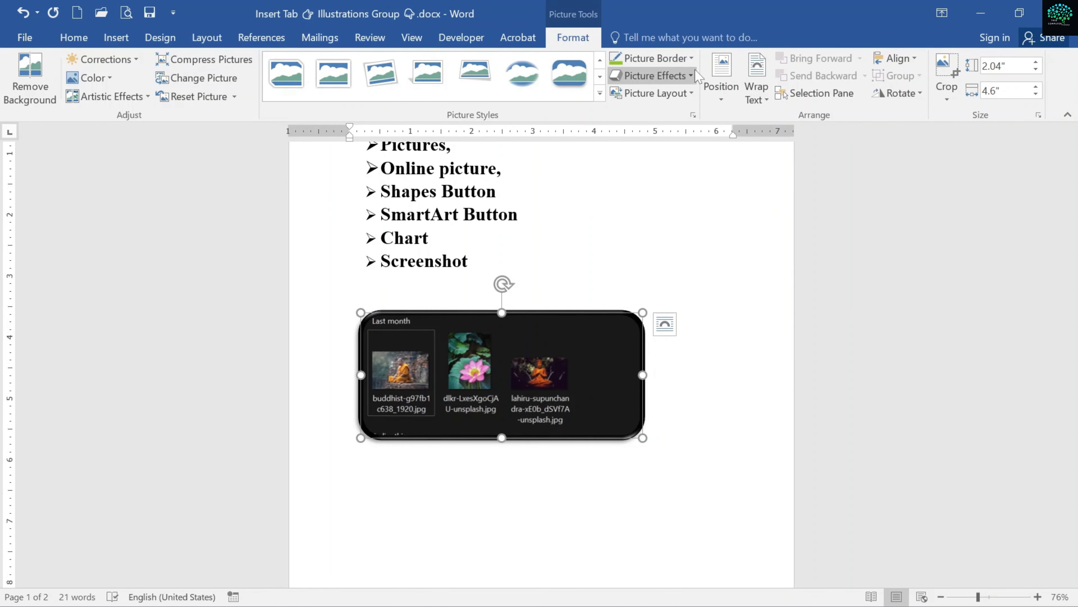
click(655, 58)
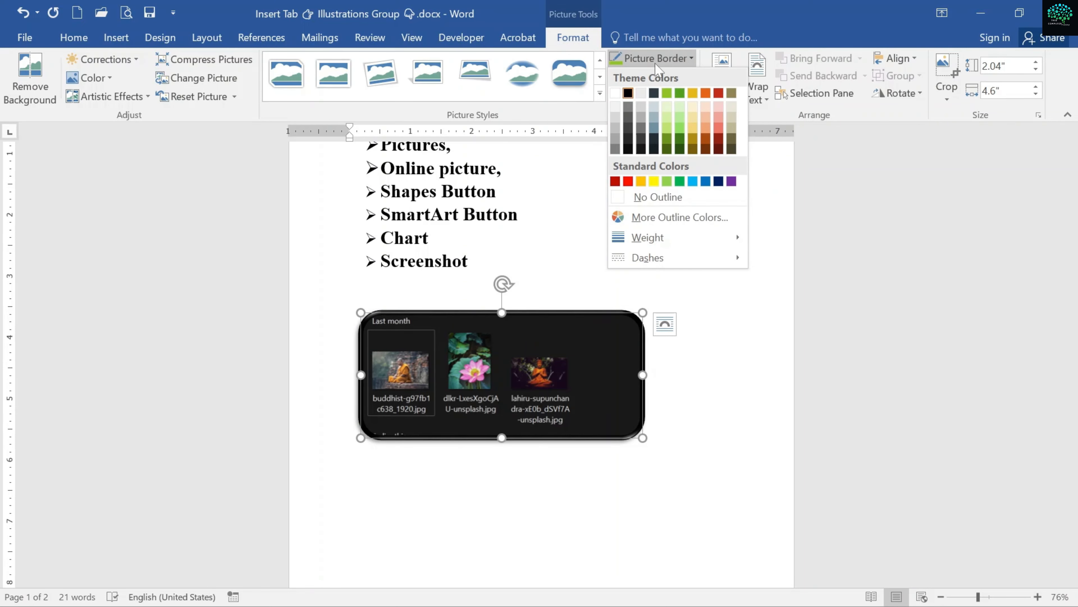
click(680, 94)
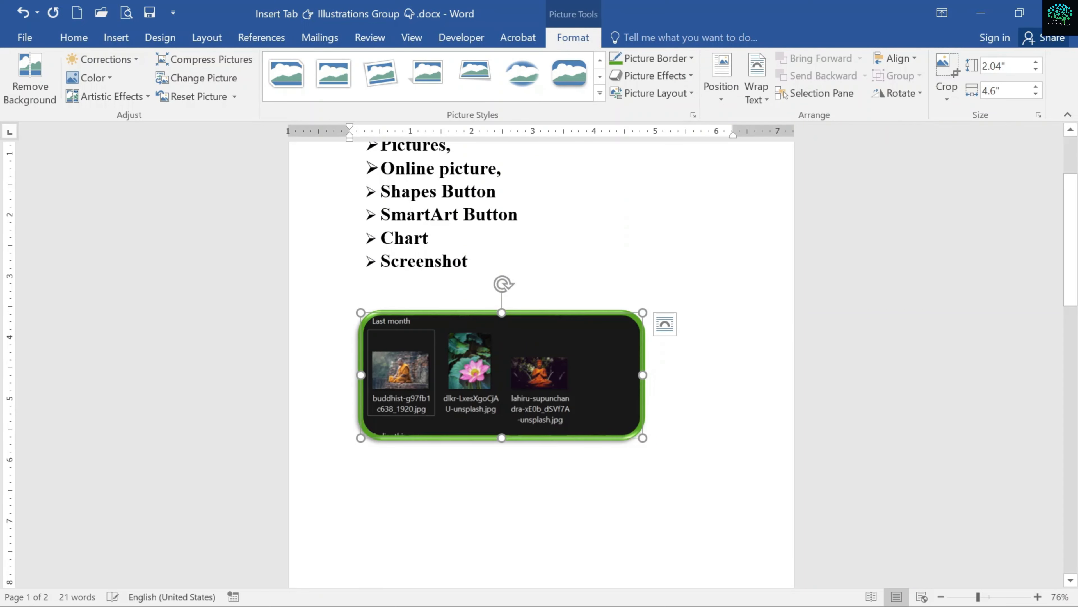
Place the text cursor after the Screenshot bullet and capture a screenshot of the whole screen.
click(395, 459)
click(409, 408)
scroll(409, 408, up, 3)
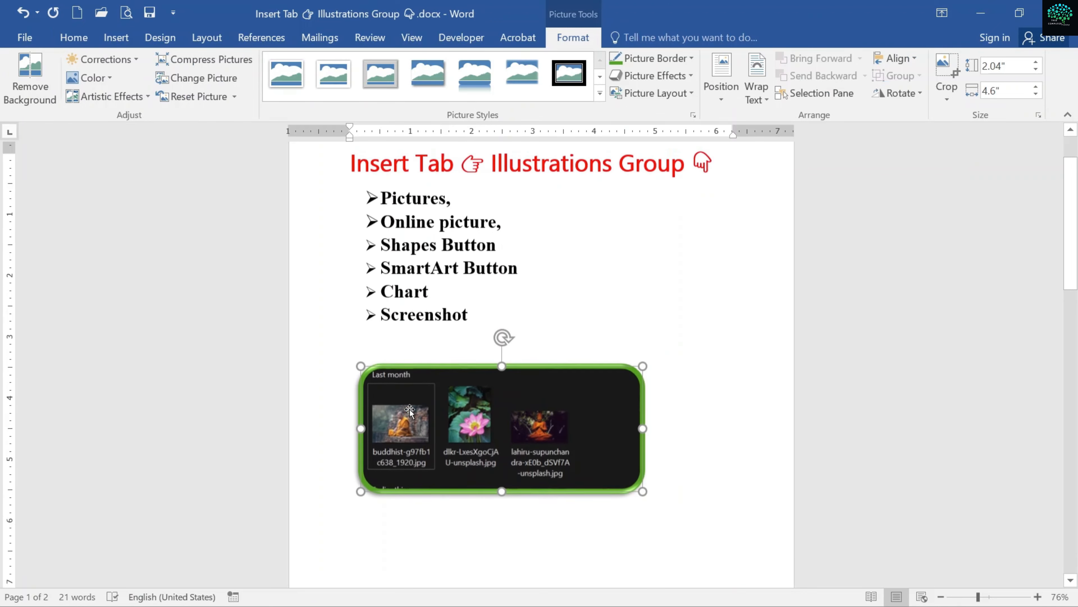
scroll(410, 408, up, 2)
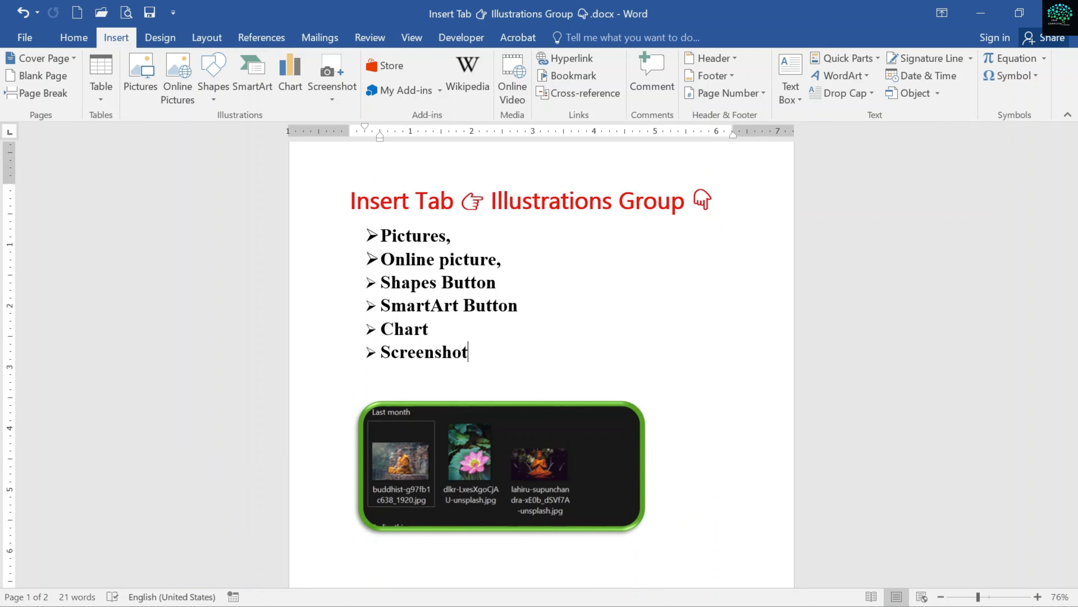
key(super+Print)
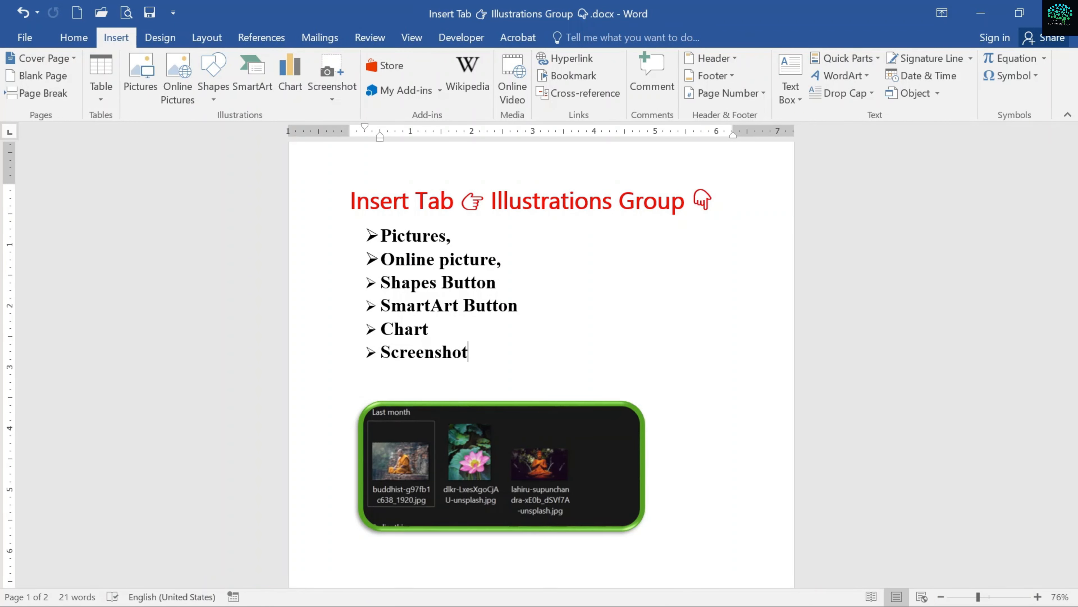